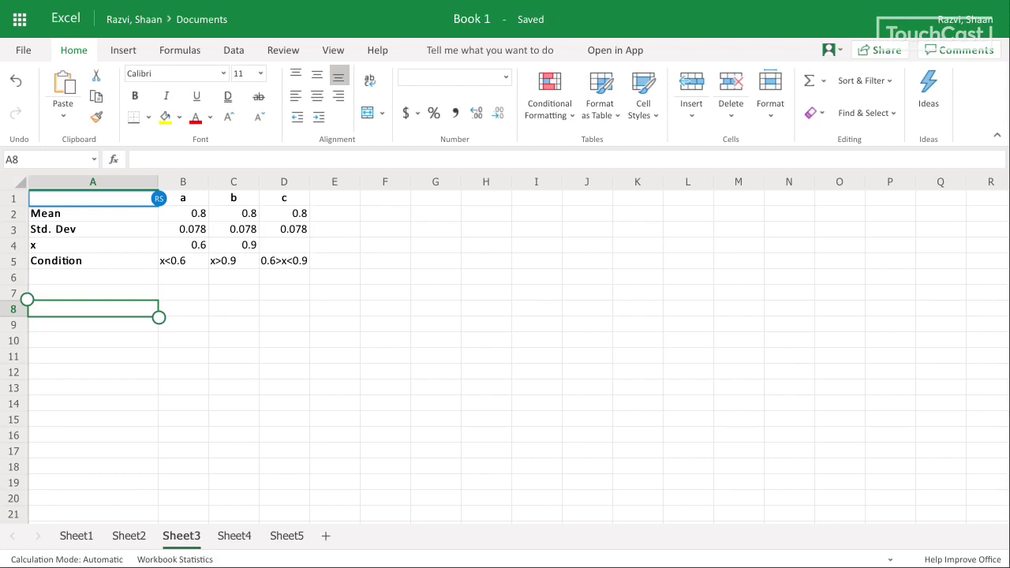
{"action": "left_click_drag", "start_coordinate": [527, 221], "coordinate": [632, 170]}
{"action": "left_click_drag", "start_coordinate": [172, 206], "coordinate": [352, 214]}
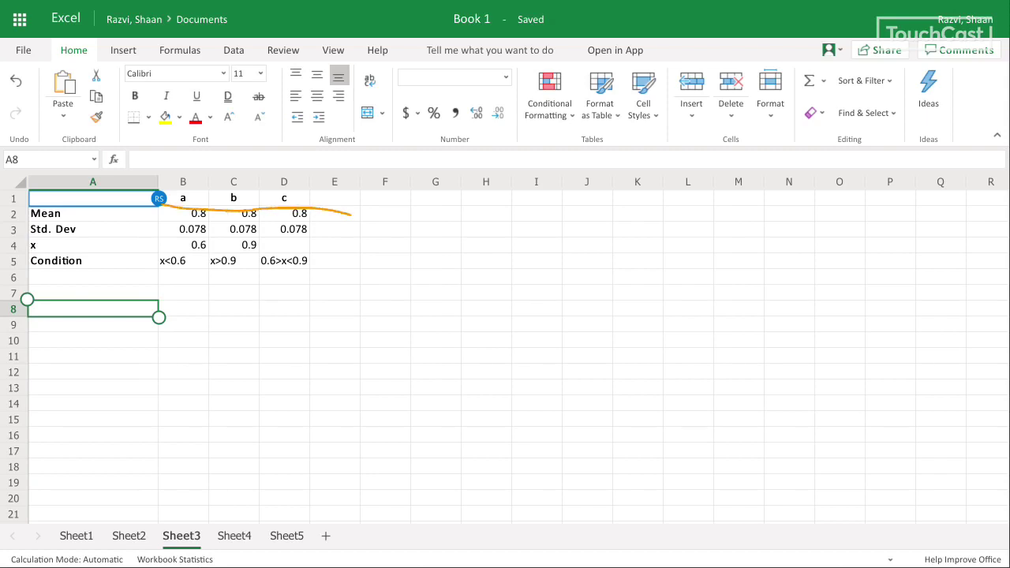
{"action": "left_click_drag", "start_coordinate": [17, 204], "coordinate": [17, 211]}
Enter the row label "Cummulative Prop." in cell A7, below the Condition row
{"action": "left_click", "coordinate": [93, 293]}
{"action": "left_click", "coordinate": [93, 277]}
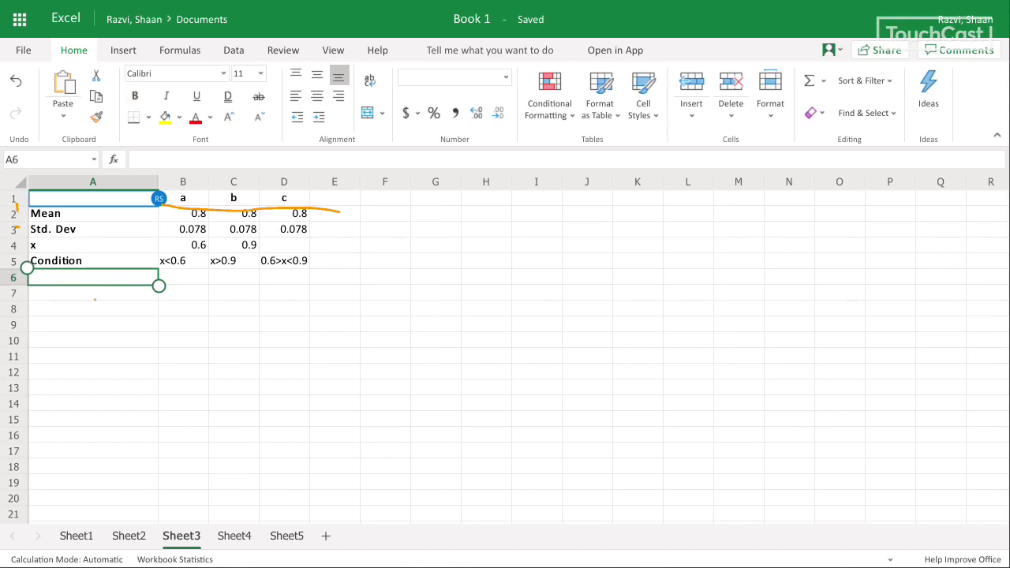
{"action": "left_click", "coordinate": [94, 299]}
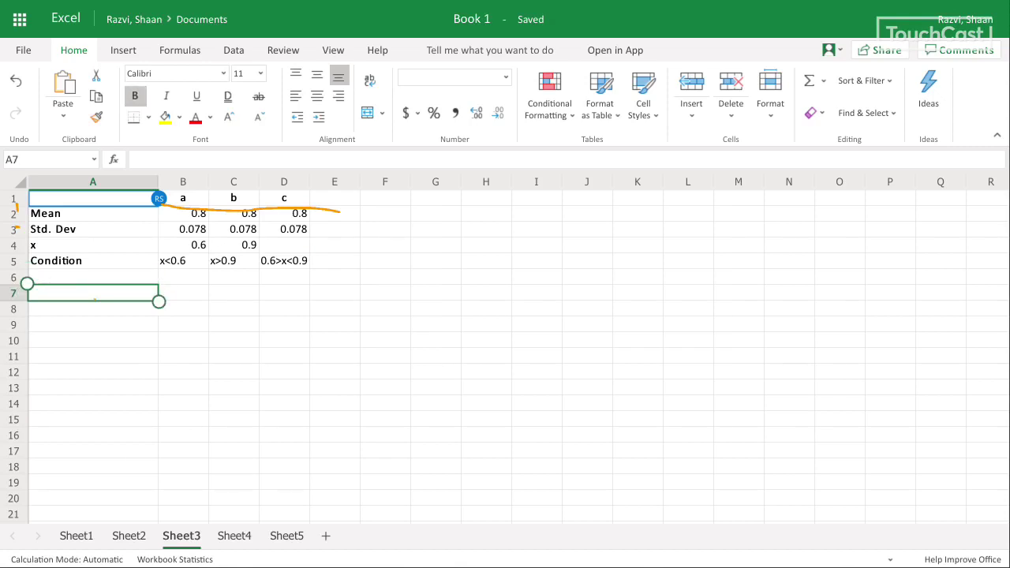
{"action": "double_click", "coordinate": [95, 299]}
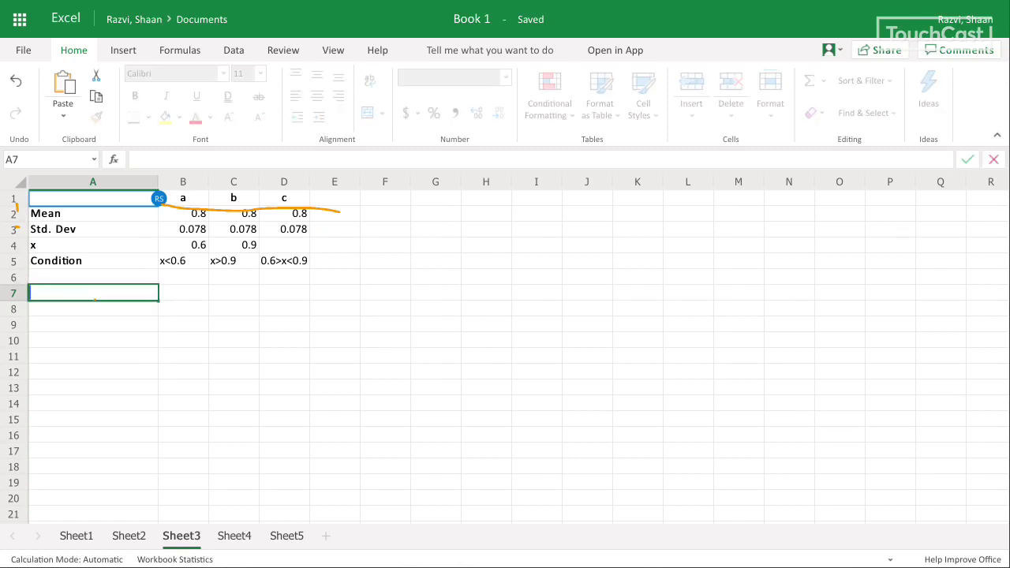
{"action": "type", "text": "Cummulative"}
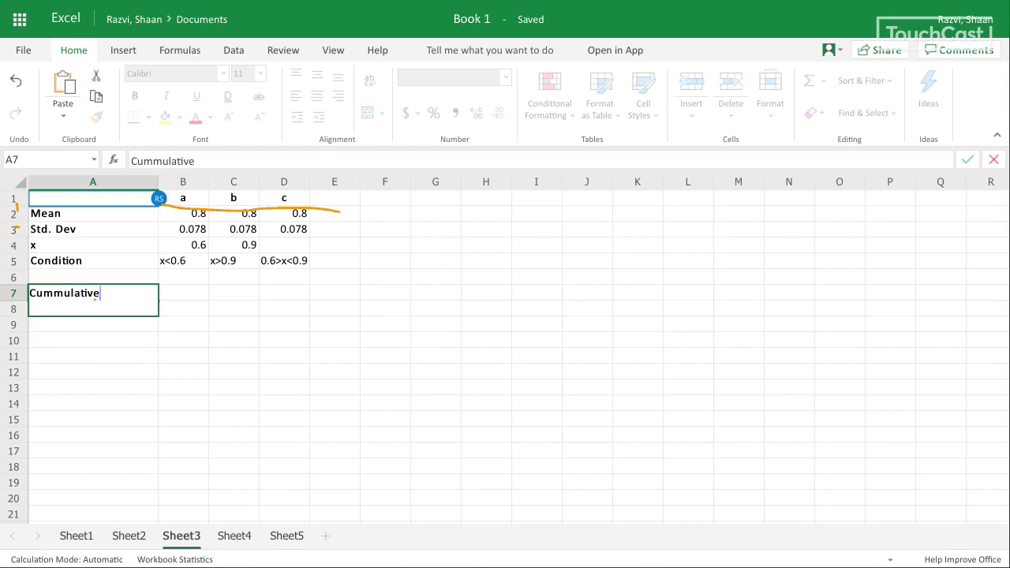
{"action": "type", "text": " Prop."}
Calculate the cumulative proportion for case a in B7 with the formula =NORM.DIST(B4,B2,B3,1)
{"action": "left_click", "coordinate": [184, 293]}
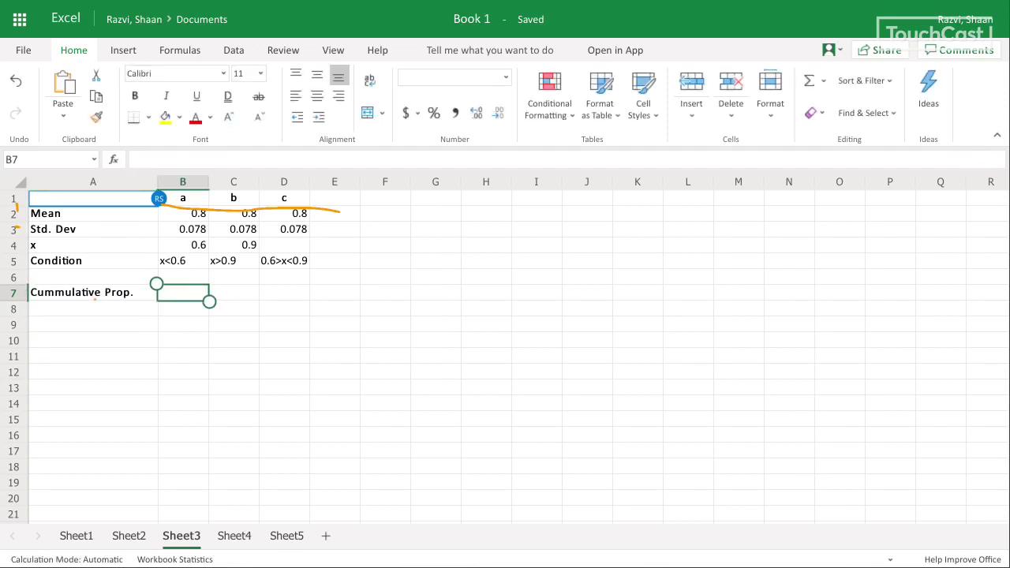
{"action": "type", "text": "="}
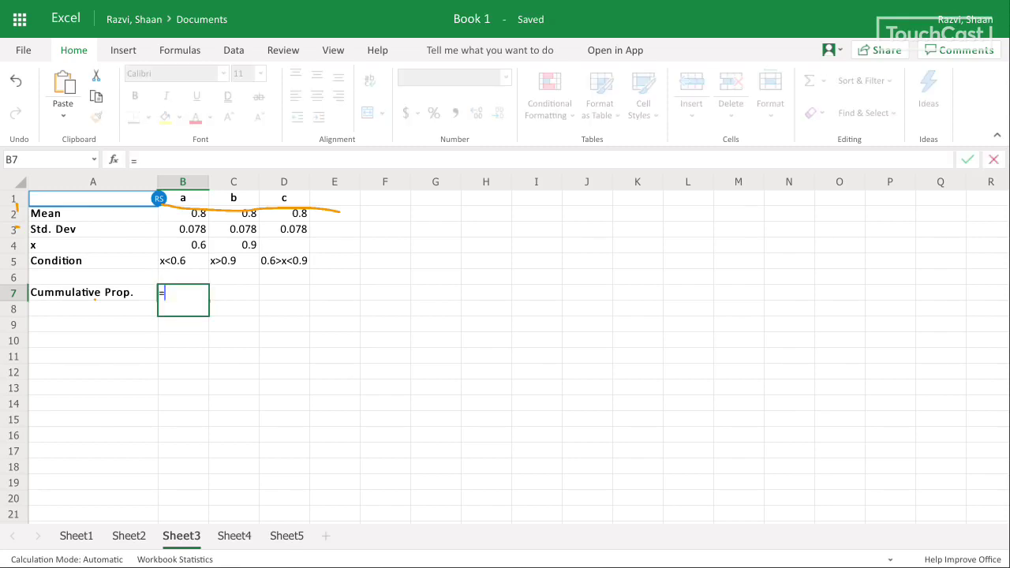
{"action": "type", "text": "NORM"}
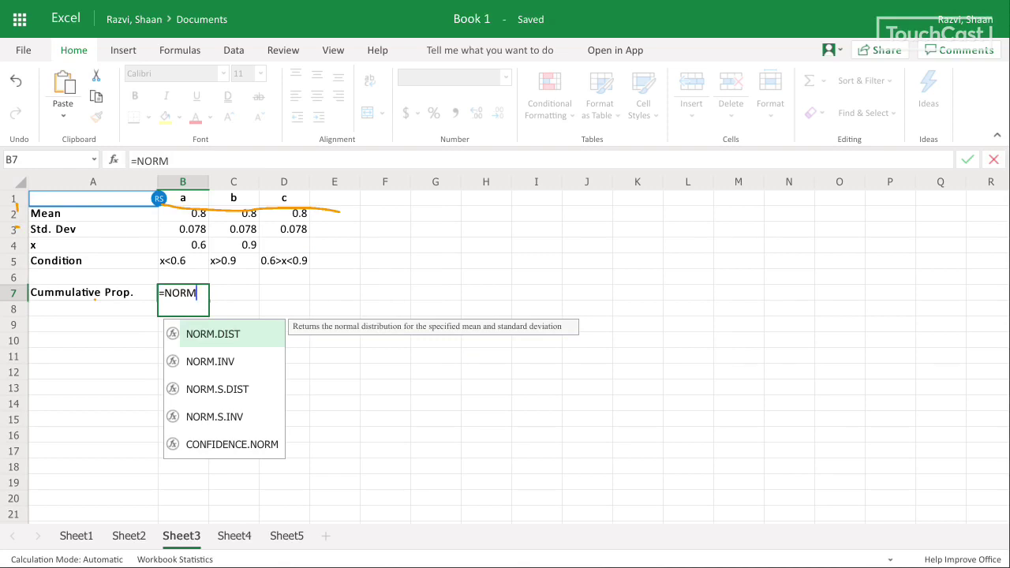
{"action": "key", "text": "Tab"}
{"action": "type", "text": "M"}
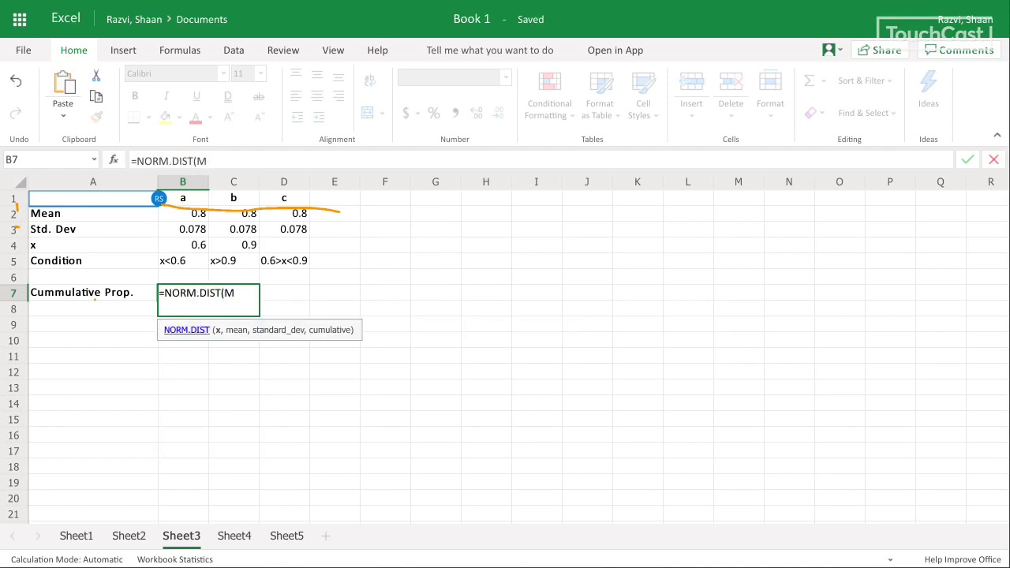
{"action": "key", "text": "BackSpace"}
{"action": "left_click", "coordinate": [183, 246]}
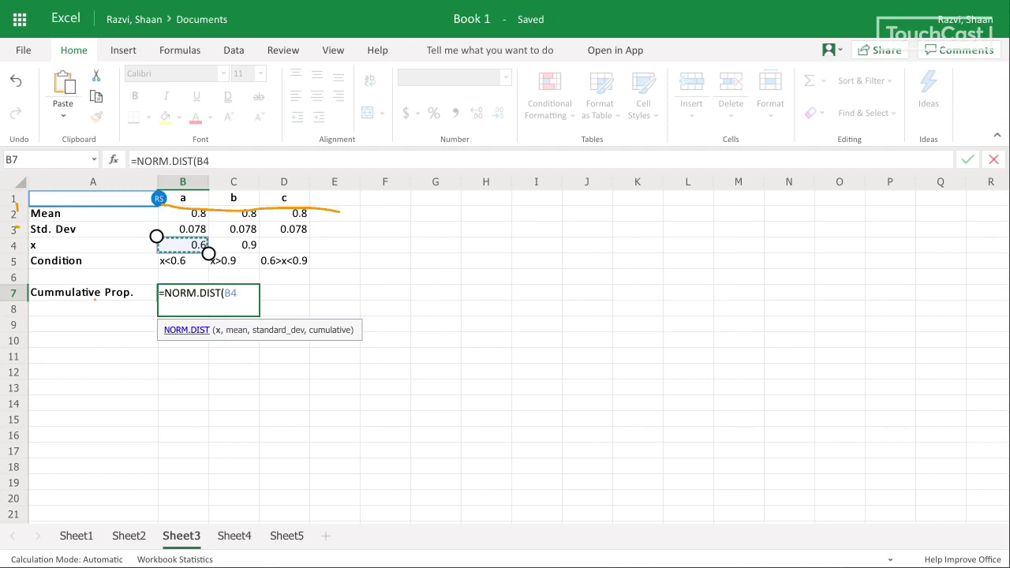
{"action": "type", "text": ","}
{"action": "left_click", "coordinate": [184, 214]}
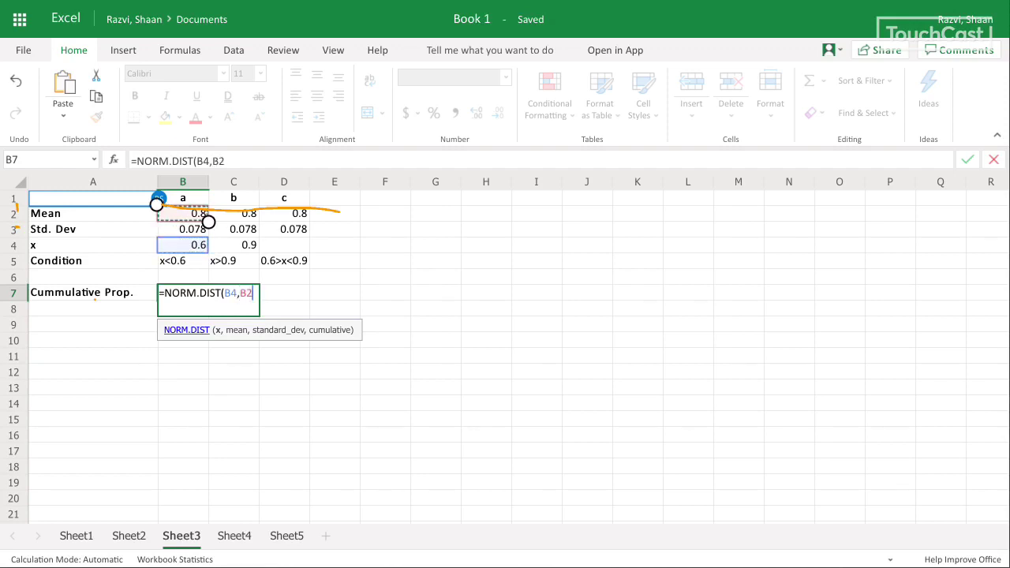
{"action": "type", "text": ","}
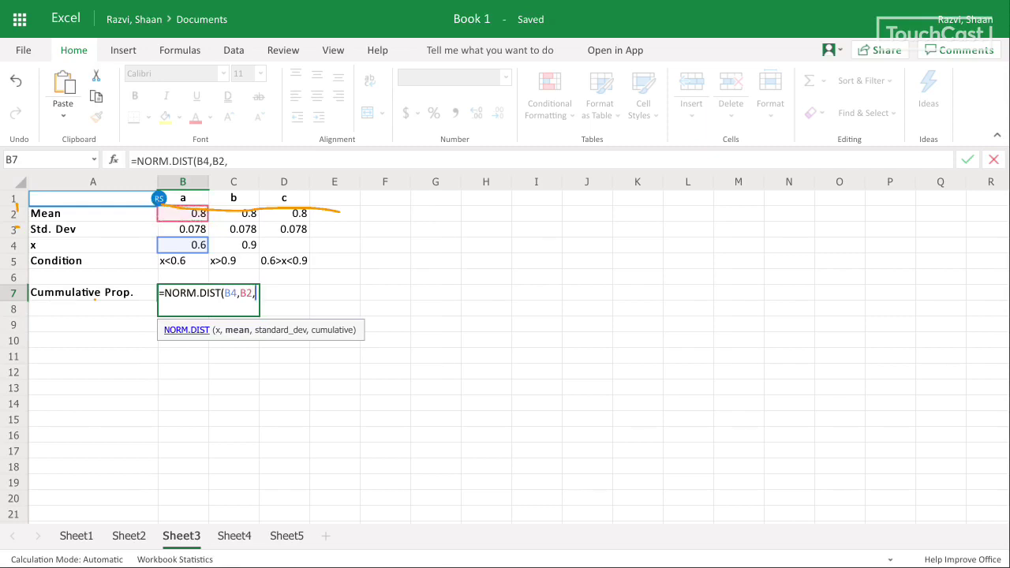
{"action": "left_click", "coordinate": [183, 230]}
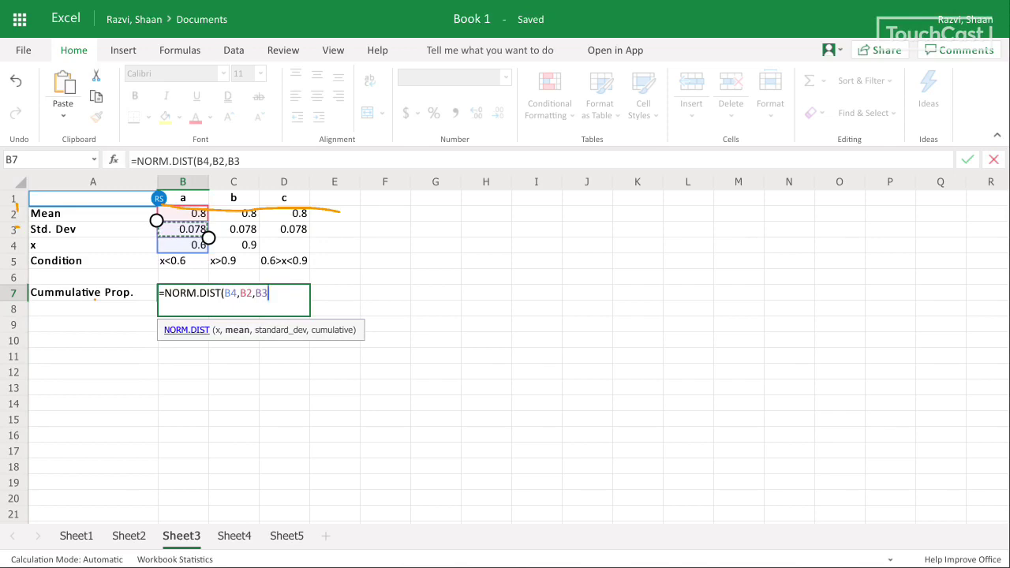
{"action": "type", "text": ","}
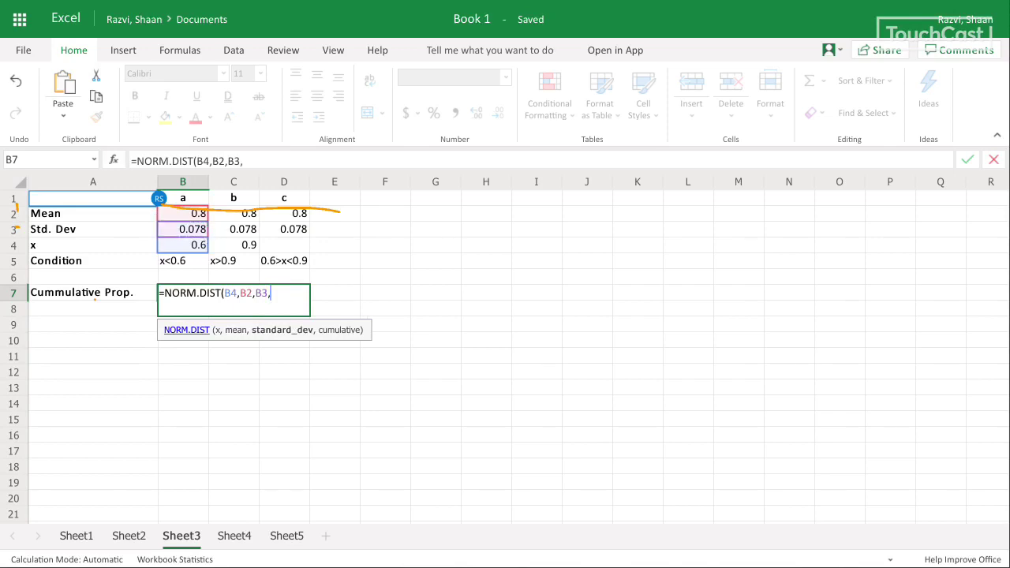
{"action": "type", "text": "1"}
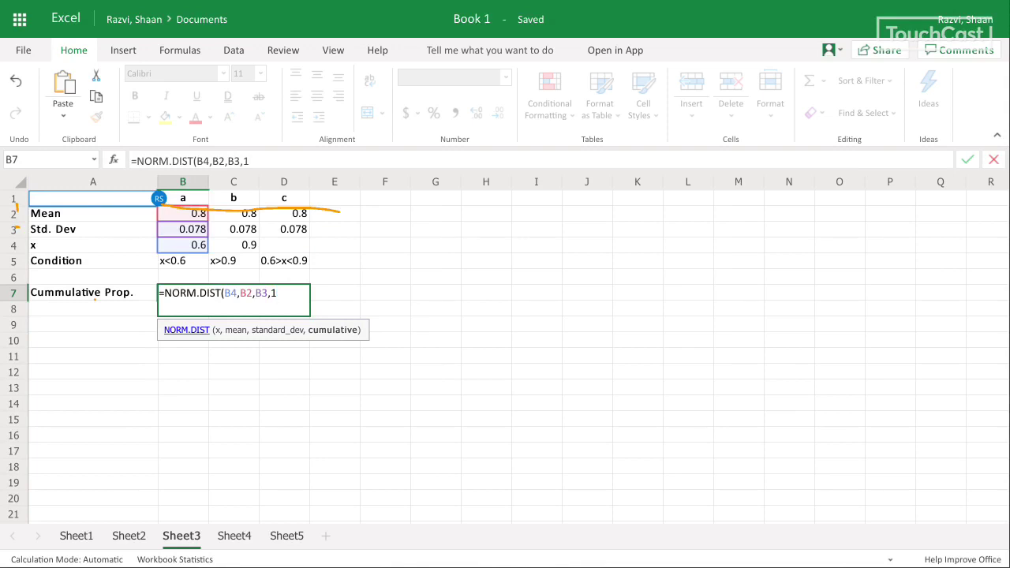
{"action": "type", "text": ")"}
{"action": "key", "text": "Return"}
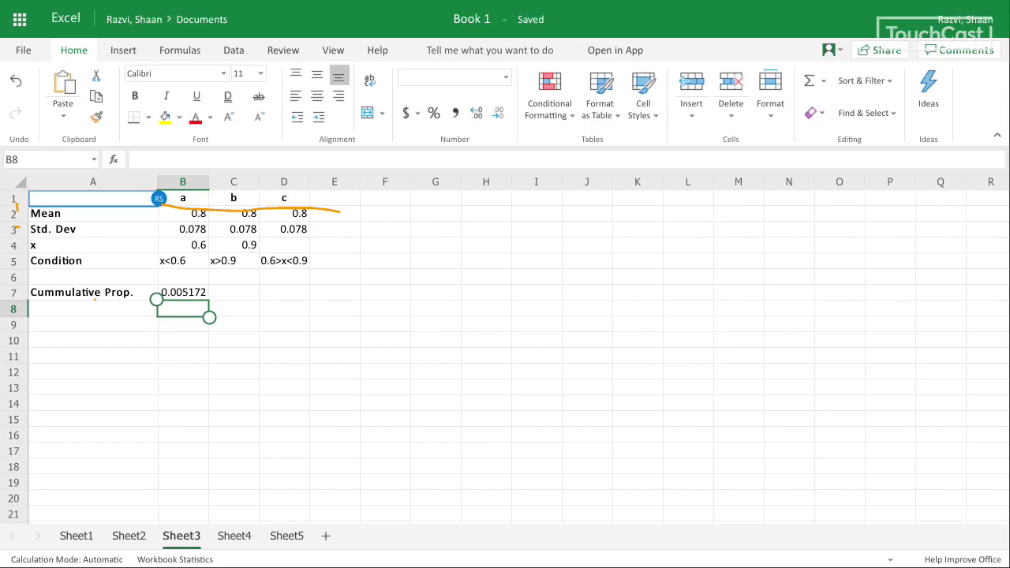
Format the case a proportion in B7 as a percentage with two decimal places
{"action": "left_click", "coordinate": [184, 293]}
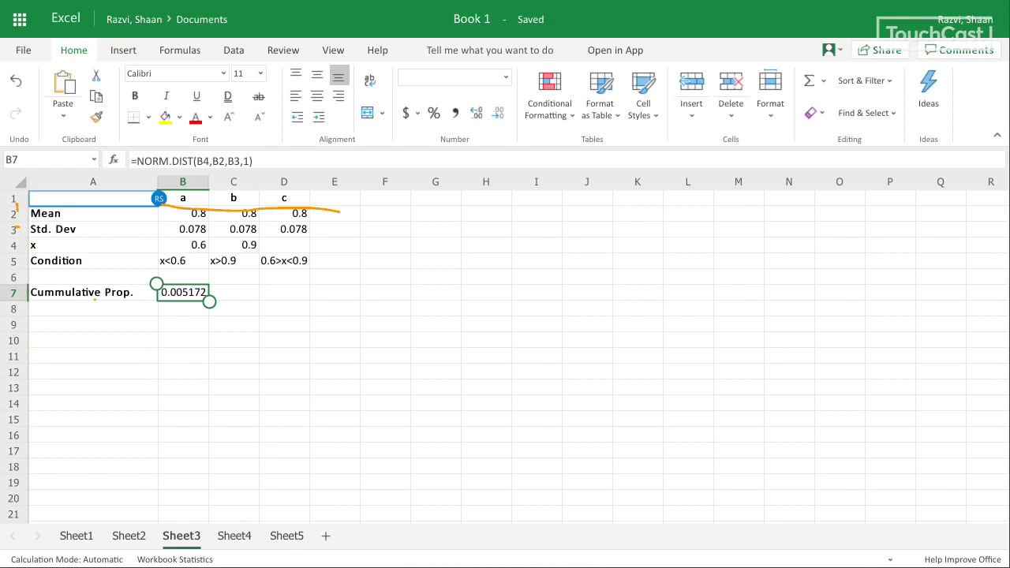
{"action": "left_click", "coordinate": [434, 112]}
{"action": "left_click", "coordinate": [476, 113]}
{"action": "left_click", "coordinate": [476, 113]}
{"action": "left_click", "coordinate": [476, 113]}
{"action": "left_click", "coordinate": [498, 112]}
{"action": "left_click", "coordinate": [233, 308]}
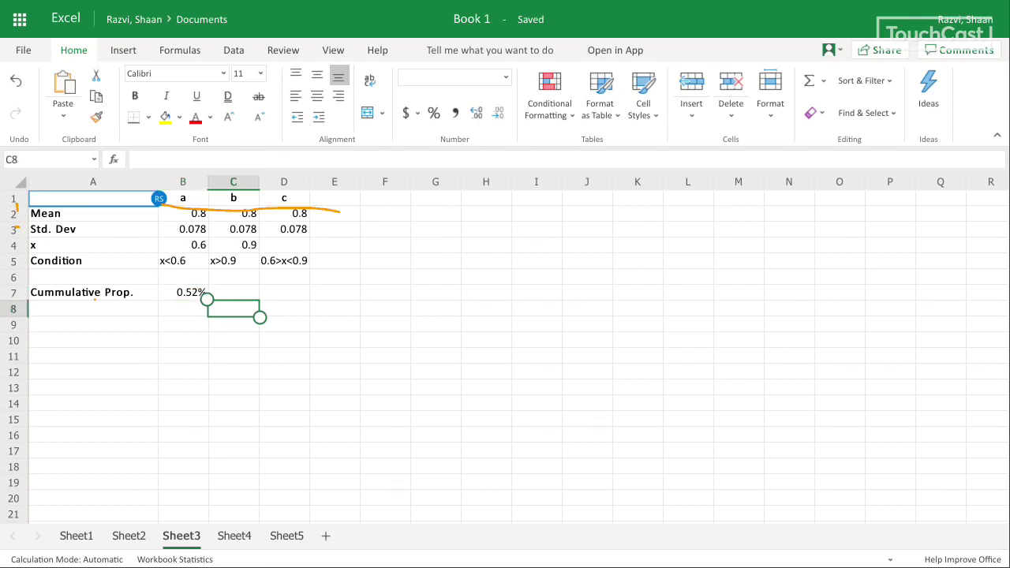
Write the formula =NORM.DIST(C4,C2,C3,1) in C7 for case b's cumulative proportion
{"action": "left_click", "coordinate": [233, 292]}
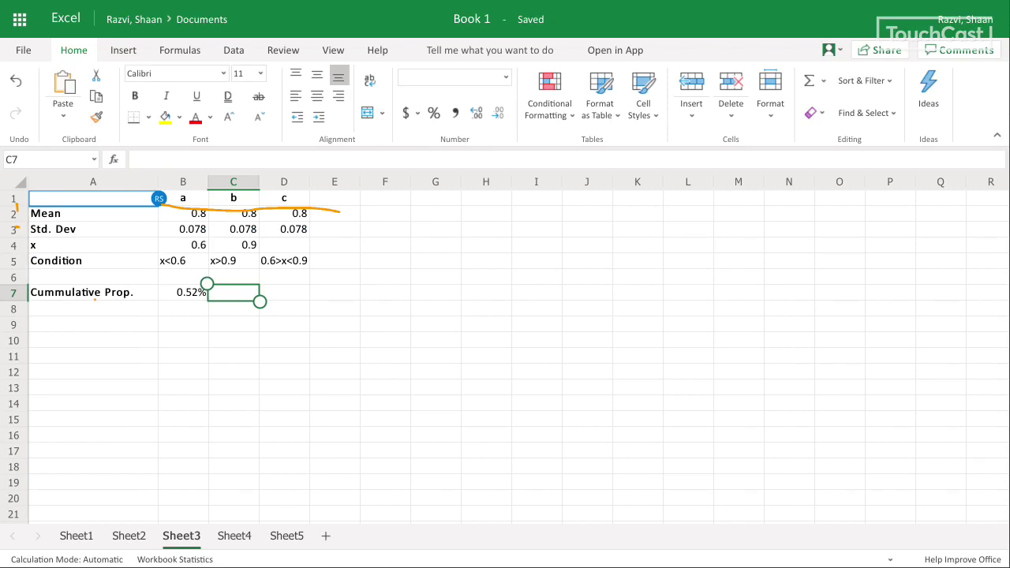
{"action": "type", "text": "="}
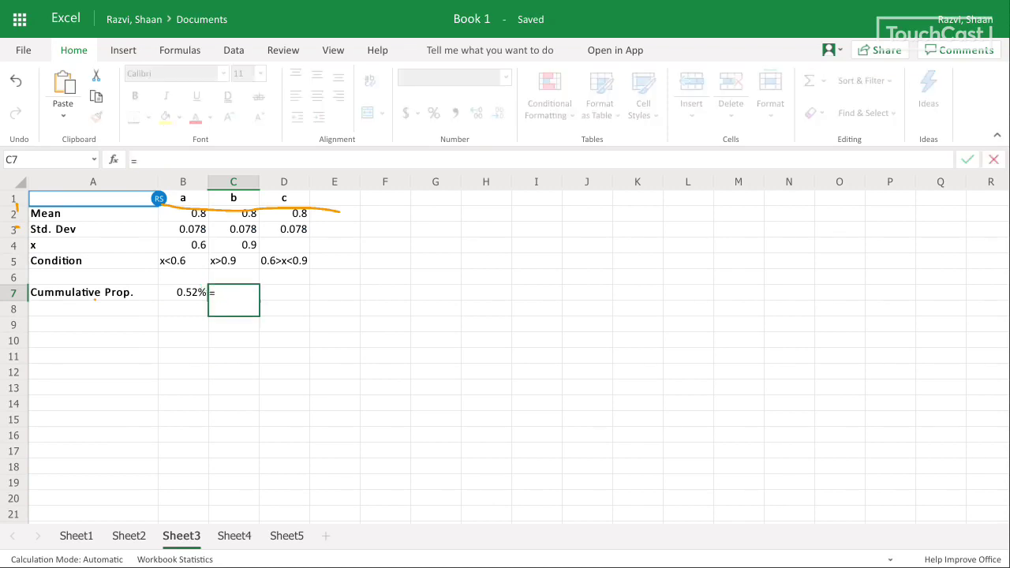
{"action": "type", "text": "NORM"}
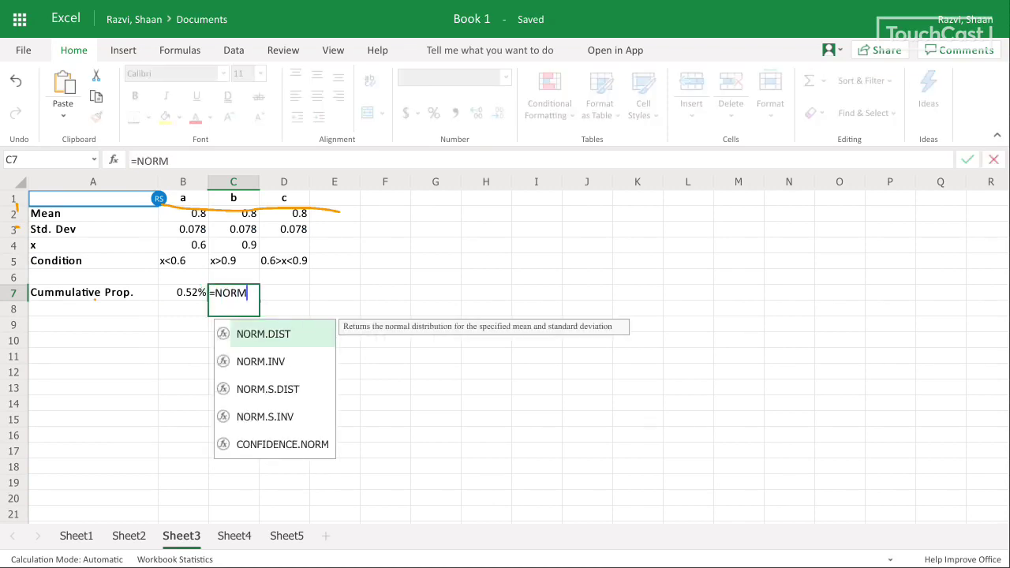
{"action": "key", "text": "Tab"}
{"action": "type", "text": "M"}
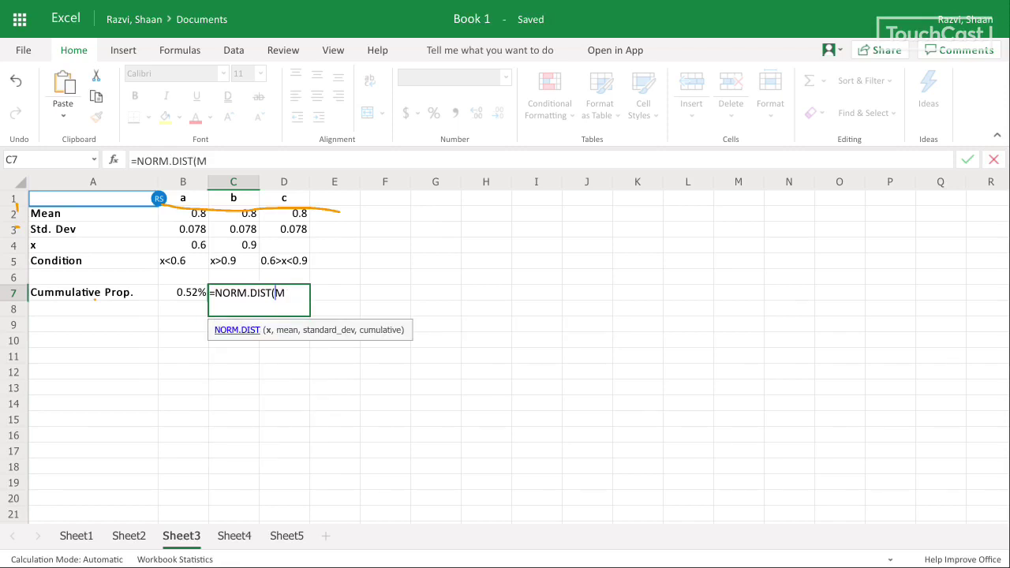
{"action": "type", "text": "D7"}
{"action": "key", "text": "Delete"}
{"action": "key", "text": "BackSpace"}
{"action": "key", "text": "BackSpace"}
{"action": "left_click", "coordinate": [251, 245]}
{"action": "type", "text": ","}
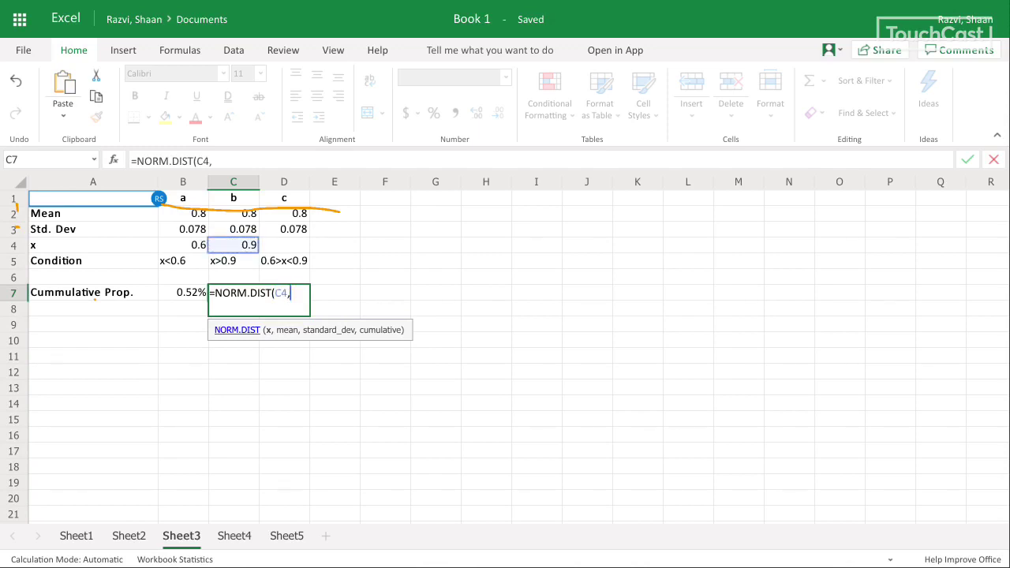
{"action": "left_click", "coordinate": [233, 213]}
{"action": "type", "text": ","}
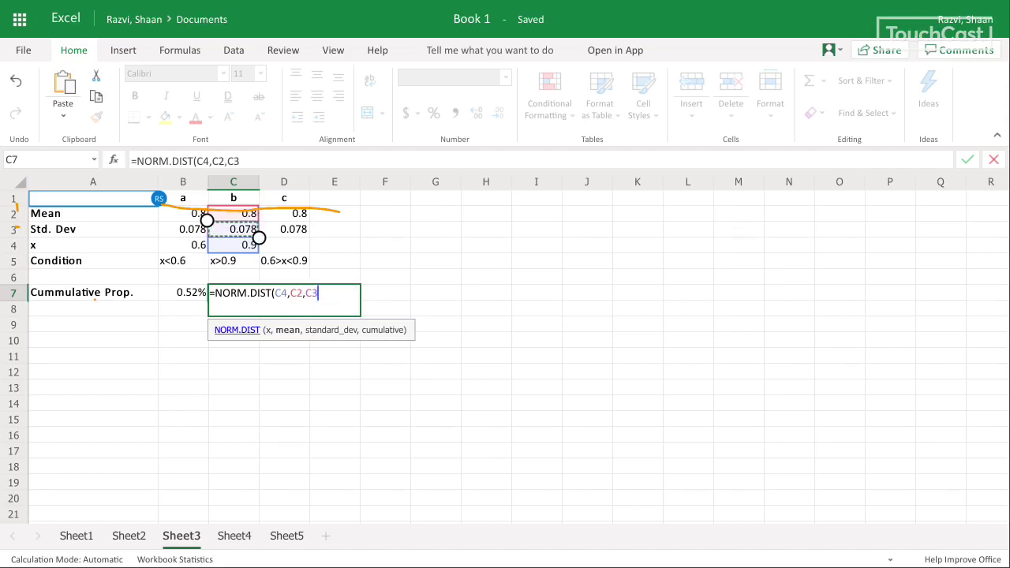
{"action": "type", "text": ","}
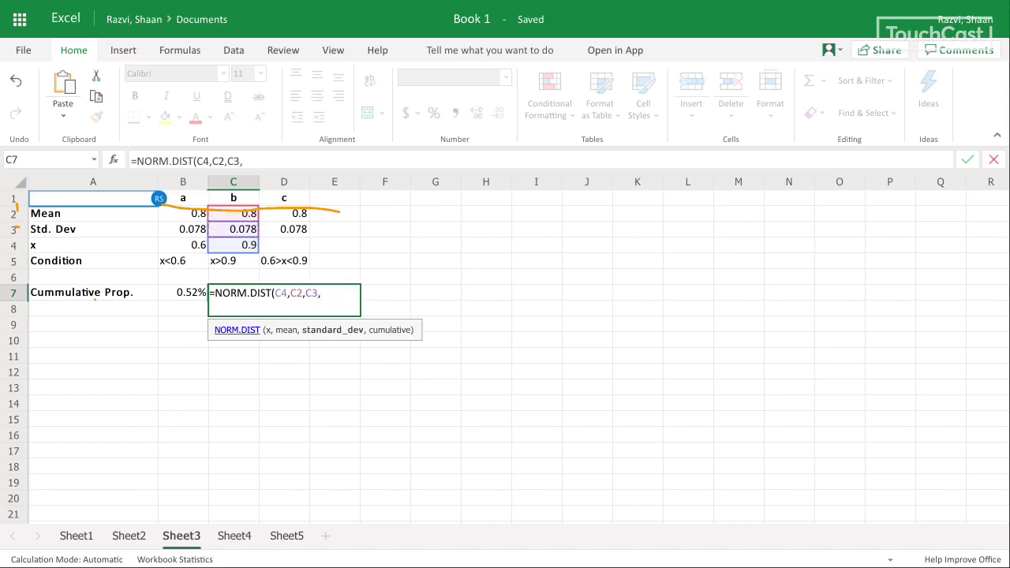
{"action": "type", "text": "1)"}
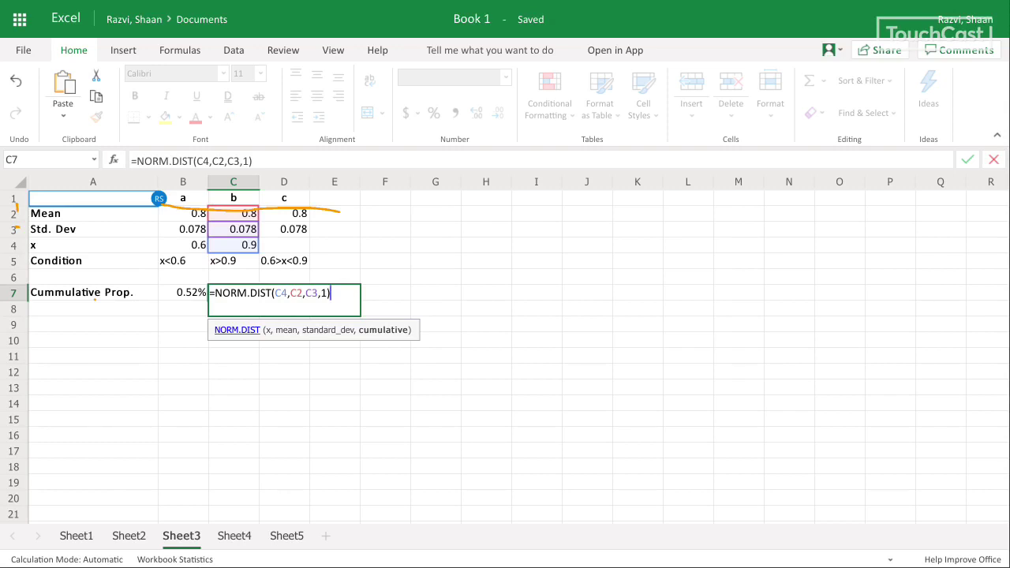
{"action": "key", "text": "Left"}
{"action": "key", "text": "Left"}
{"action": "key", "text": "Left"}
{"action": "key", "text": "Left"}
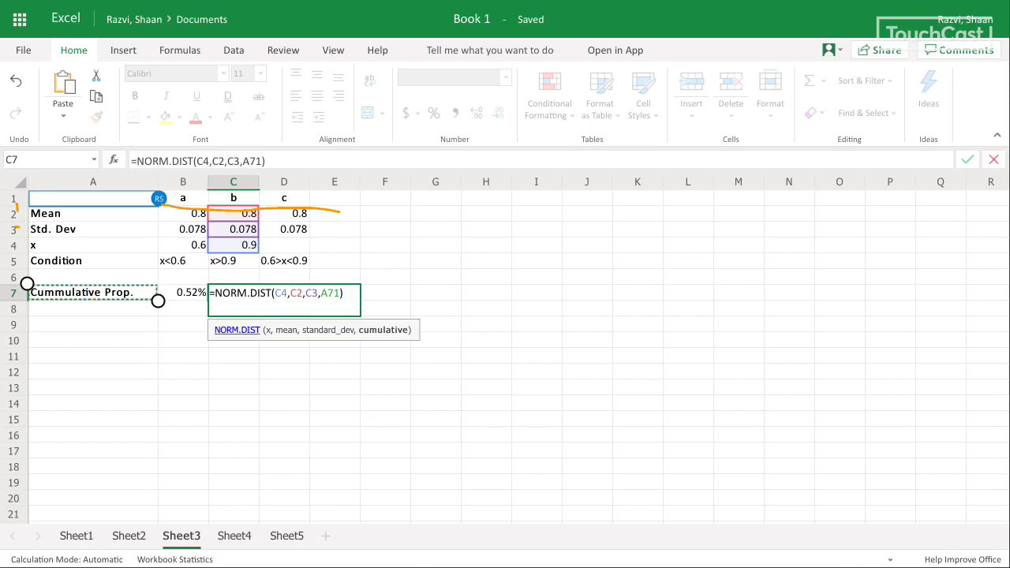
{"action": "key", "text": "Right"}
{"action": "key", "text": "BackSpace"}
{"action": "key", "text": "BackSpace"}
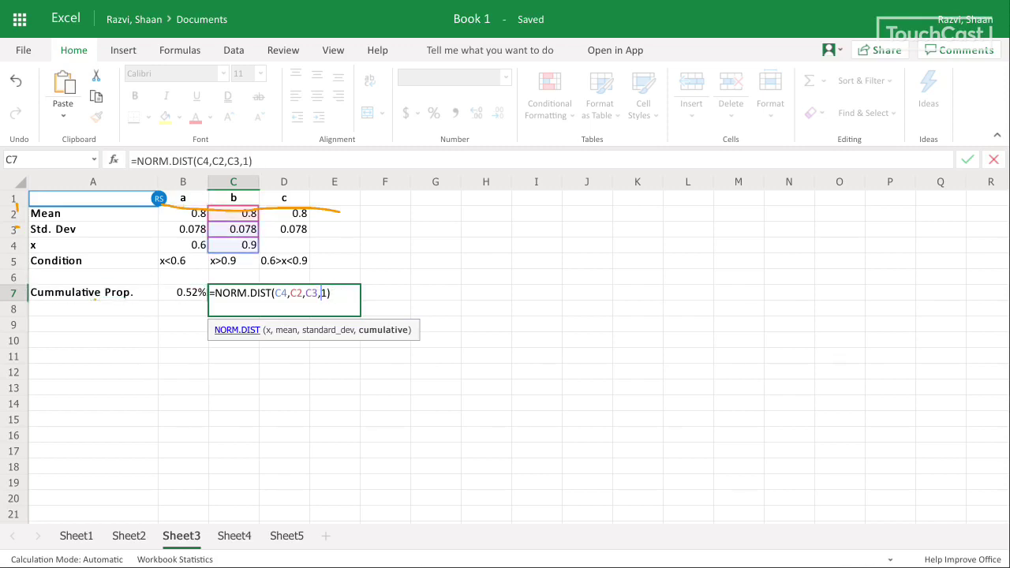
Turn the C7 formula into the upper-tail proportion, =1-NORM.DIST(C4,C2,C3,1), and commit it
{"action": "left_click", "coordinate": [215, 293]}
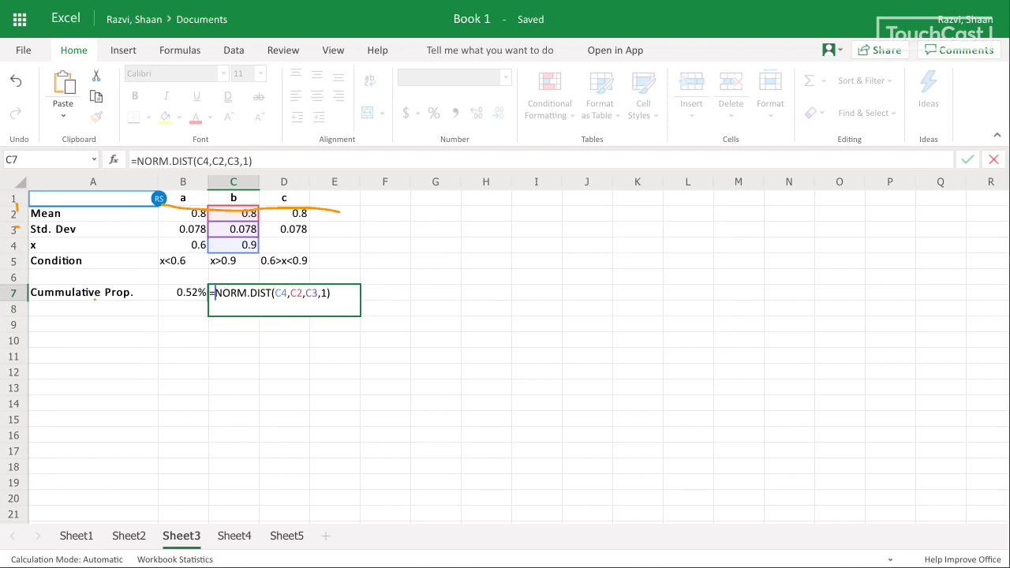
{"action": "type", "text": "1-"}
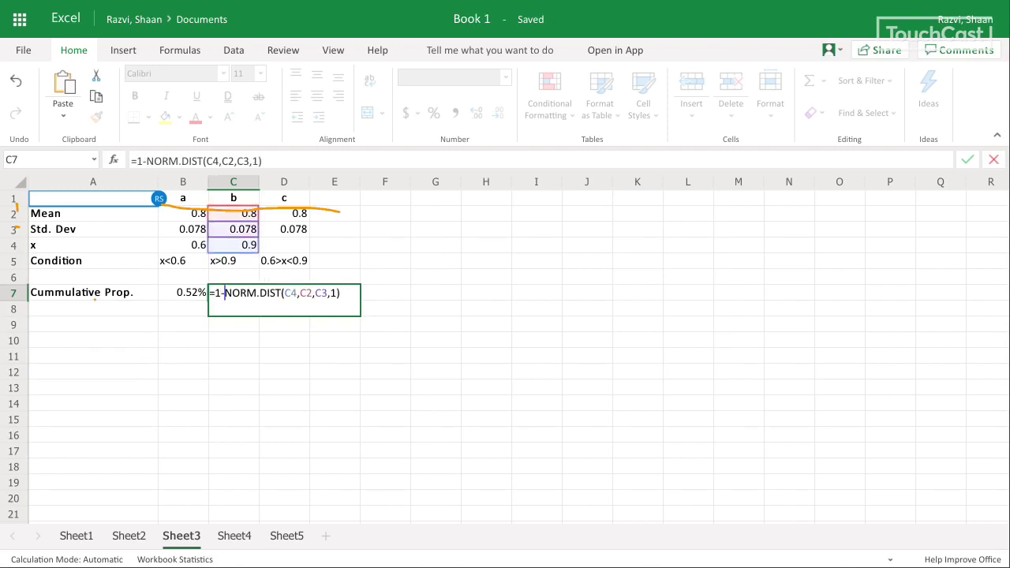
{"action": "key", "text": "Return"}
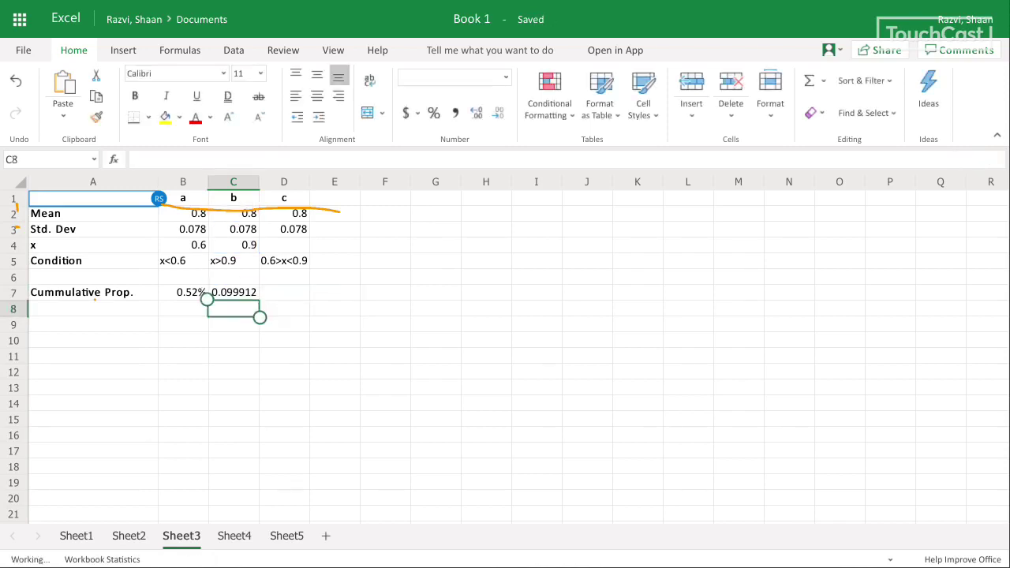
Format the case b proportion in C7 as a percentage without decimals, and select D7 for case c
{"action": "left_click", "coordinate": [234, 293]}
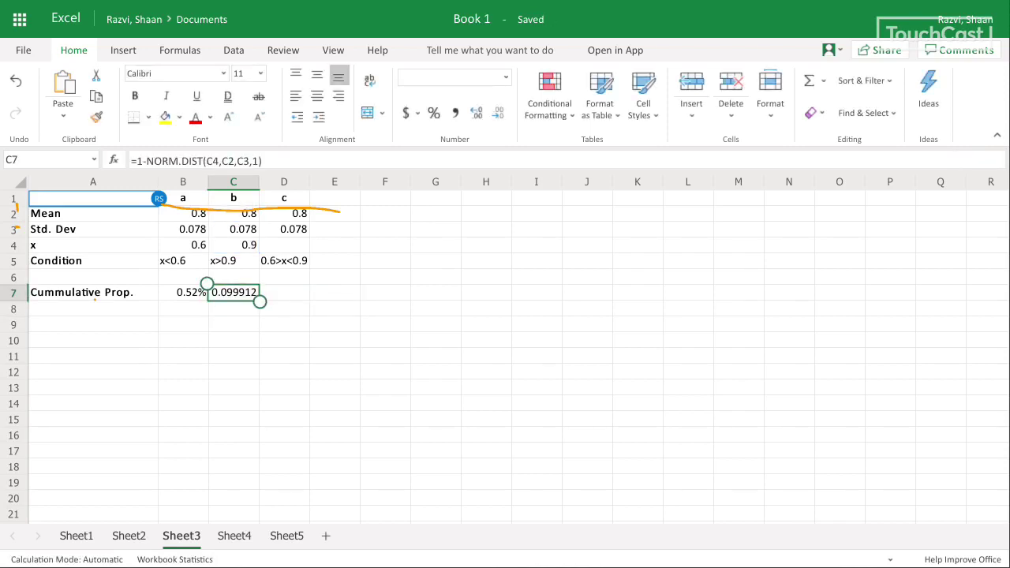
{"action": "left_click", "coordinate": [417, 113]}
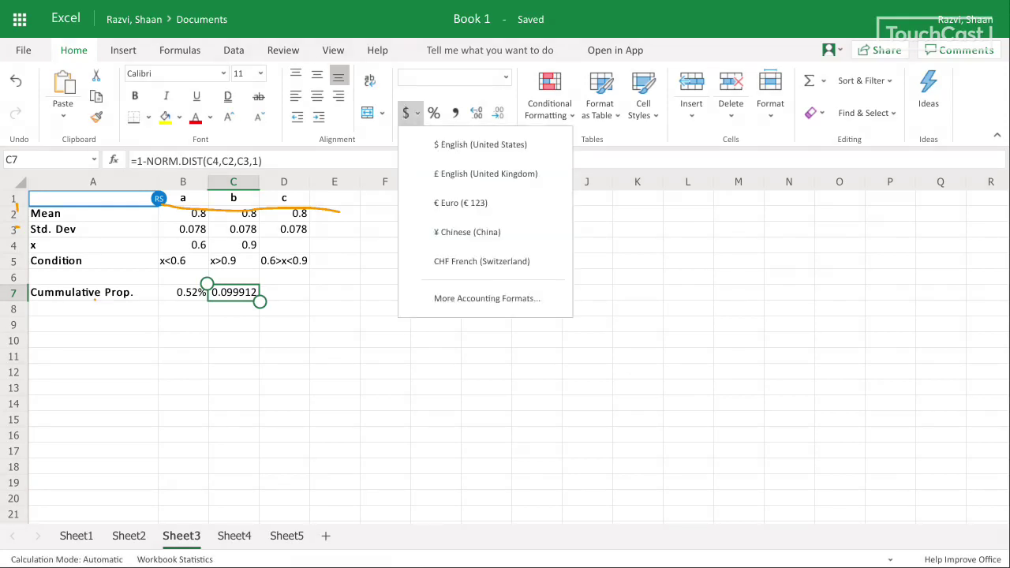
{"action": "left_click", "coordinate": [434, 113]}
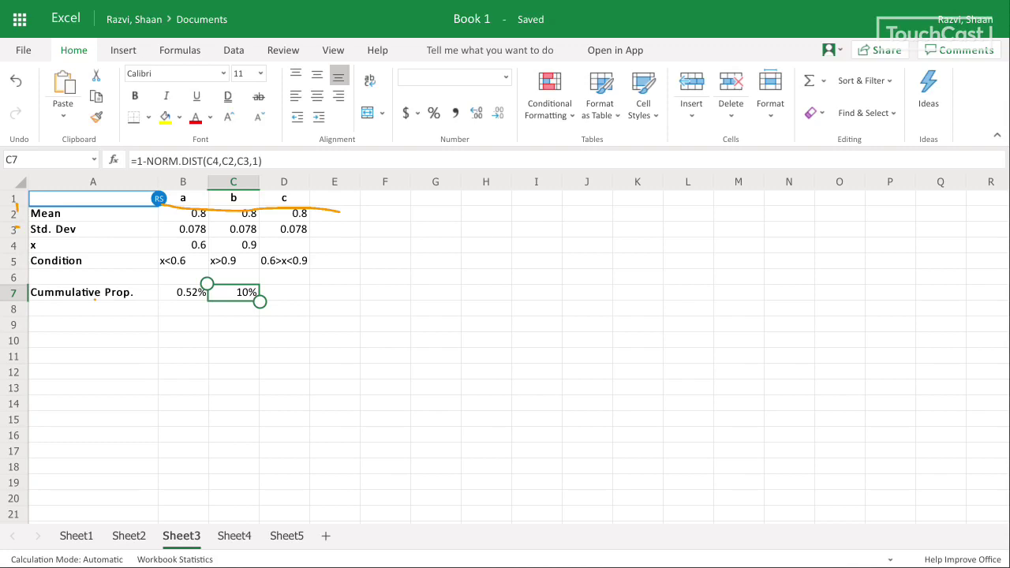
{"action": "left_click", "coordinate": [284, 293]}
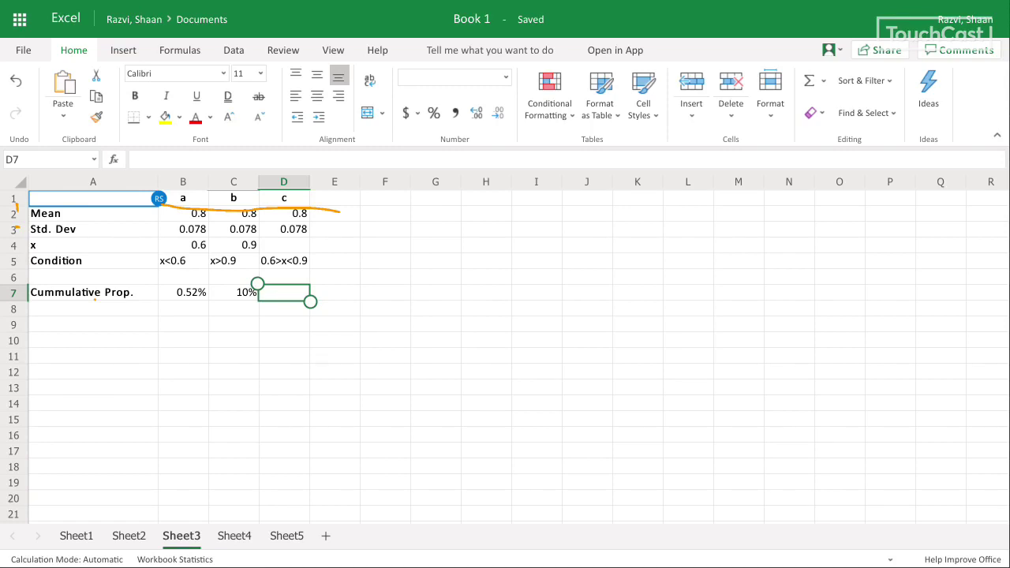
Enter the formula =1-(B7+C7) in D7 to calculate case c's proportion between 0.6 and 0.9
{"action": "type", "text": "="}
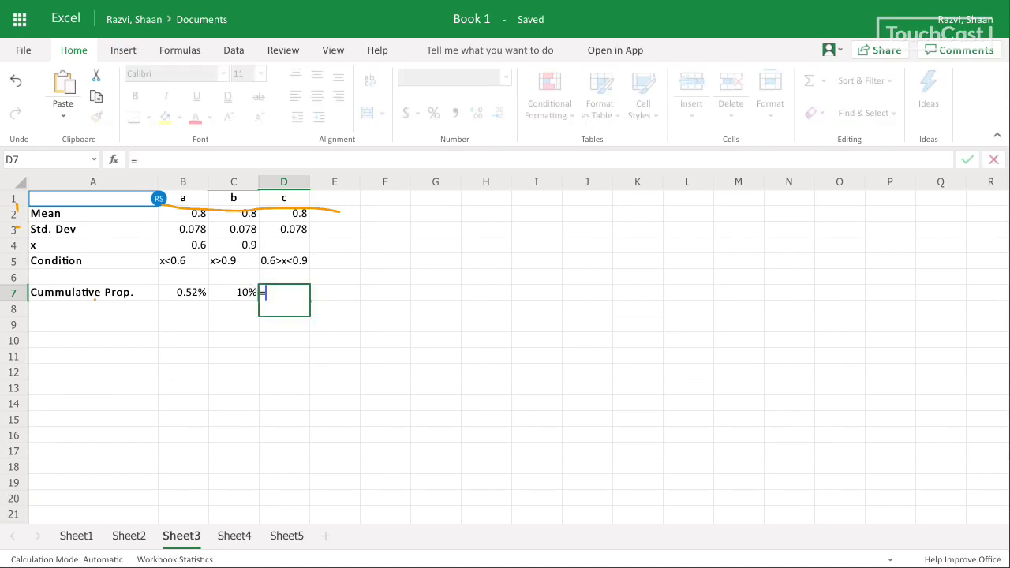
{"action": "type", "text": "100"}
{"action": "key", "text": "BackSpace"}
{"action": "key", "text": "BackSpace"}
{"action": "type", "text": "-"}
{"action": "left_click", "coordinate": [183, 293]}
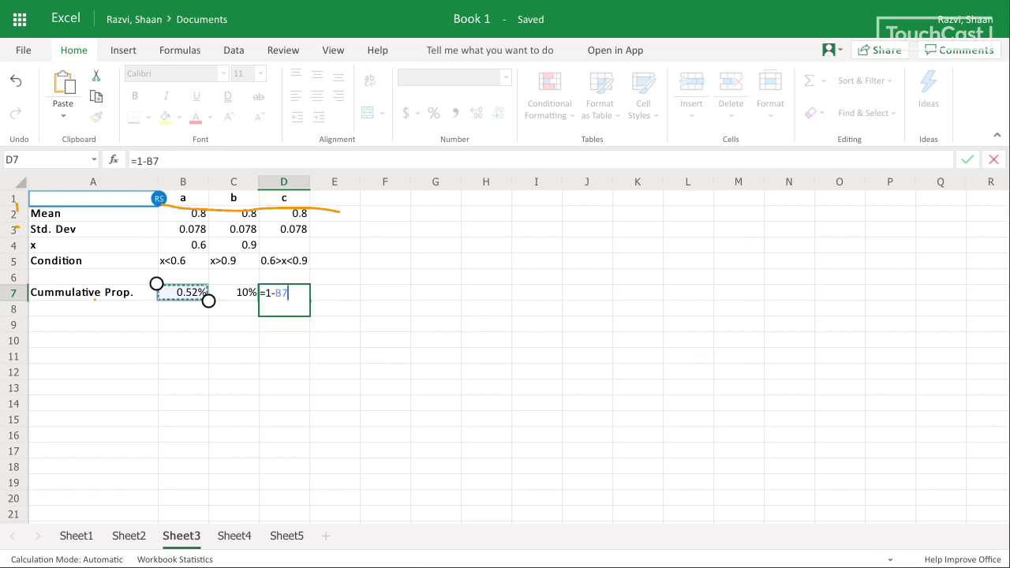
{"action": "key", "text": "BackSpace"}
{"action": "key", "text": "BackSpace"}
{"action": "type", "text": "("}
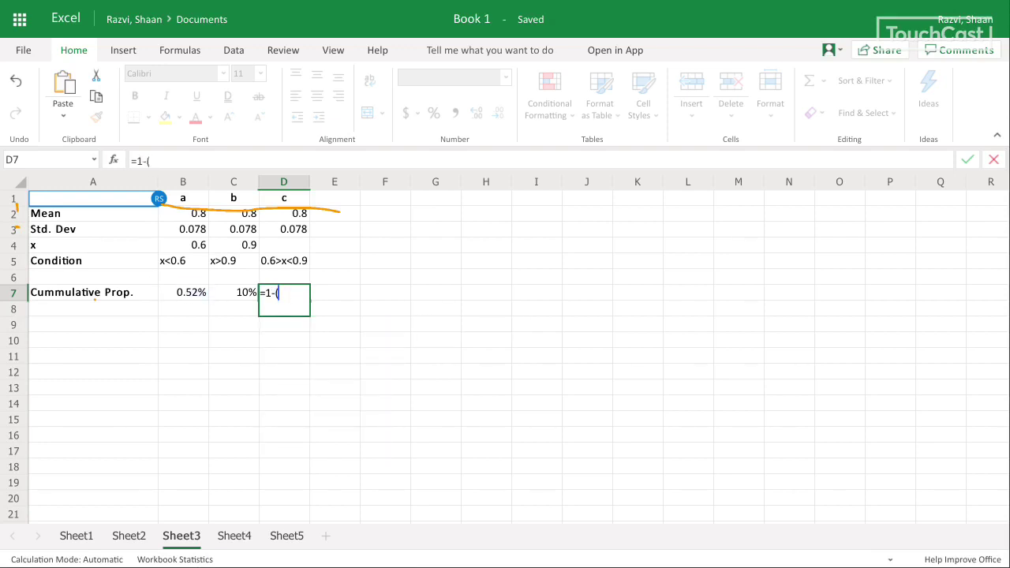
{"action": "left_click", "coordinate": [183, 292]}
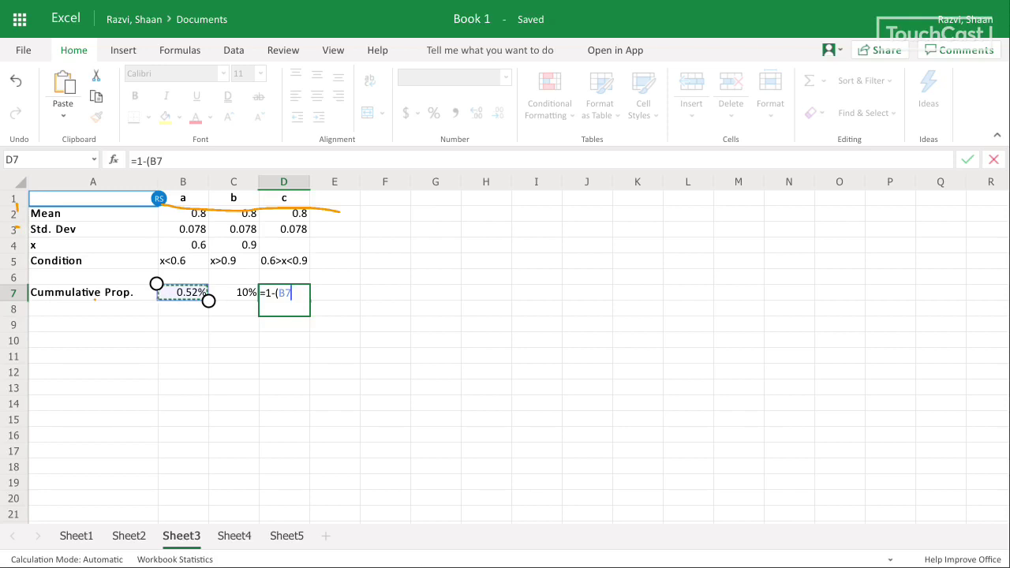
{"action": "type", "text": "+"}
{"action": "left_click", "coordinate": [234, 309]}
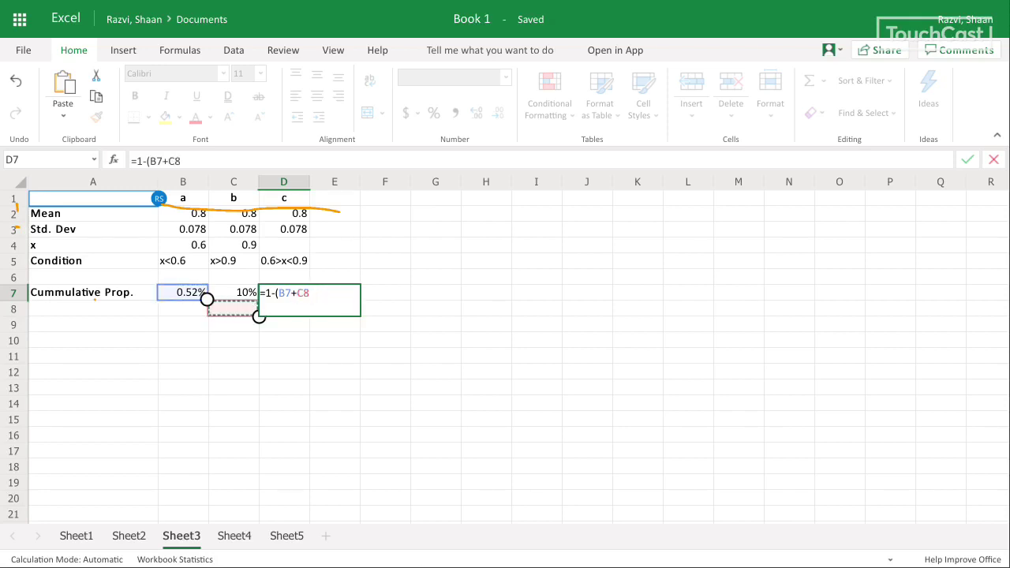
{"action": "left_click", "coordinate": [234, 293]}
{"action": "type", "text": ")"}
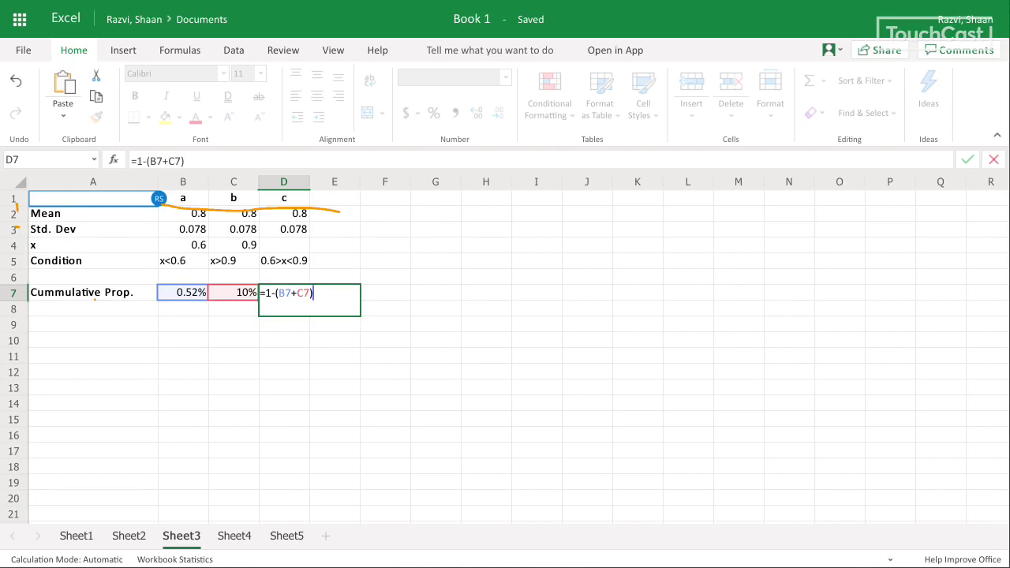
{"action": "key", "text": "Return"}
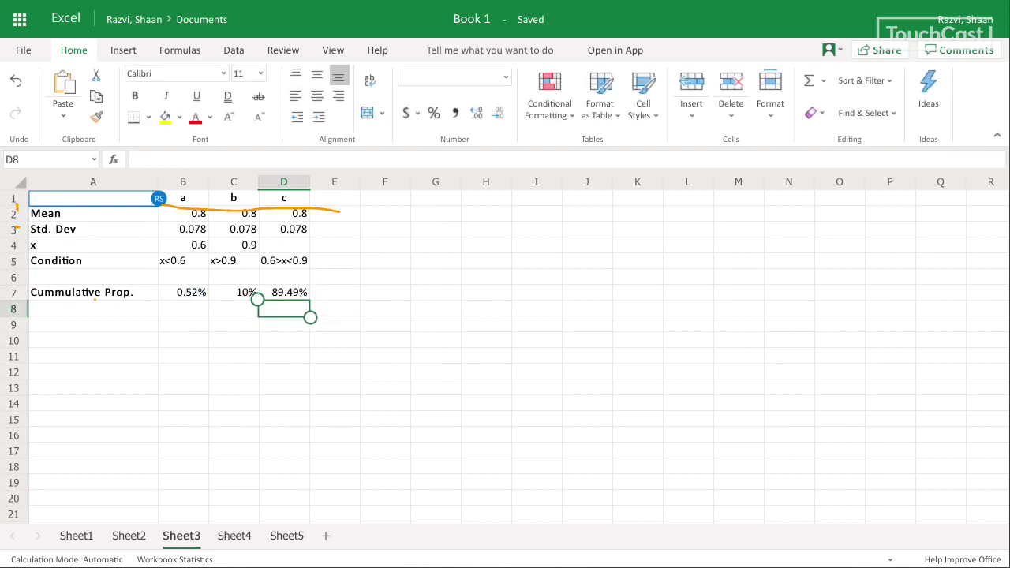